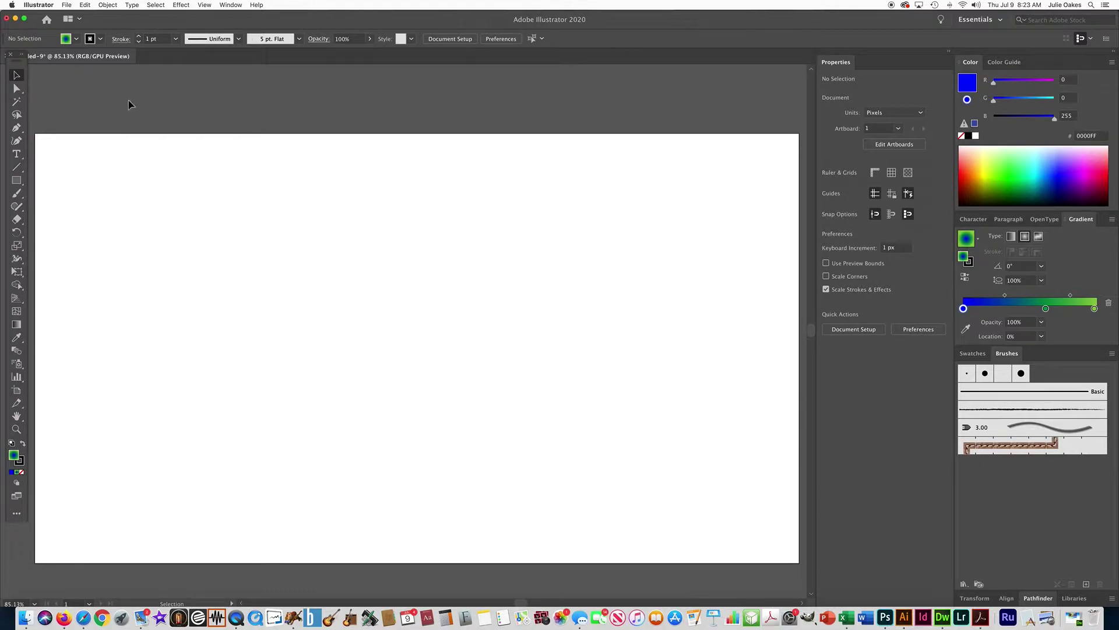
{"action": "scroll", "coordinate": [129, 101], "scroll_direction": "down", "scroll_amount": 1}
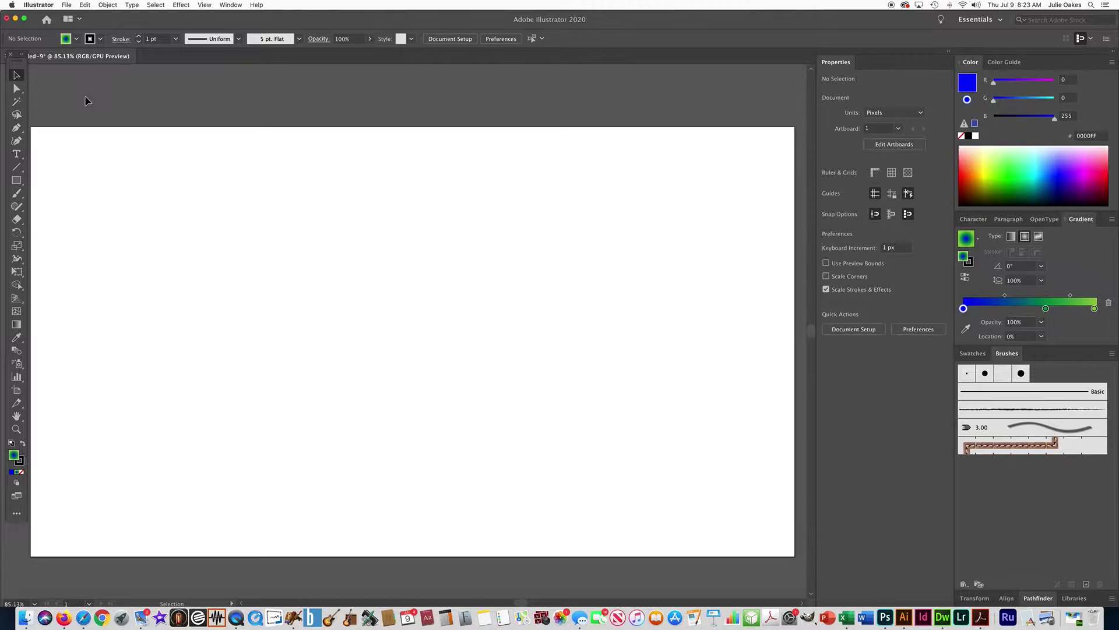
- Draw a rectangle with the blue-to-green radial gradient fill near the artboard centre
{"action": "left_click", "coordinate": [16, 180]}
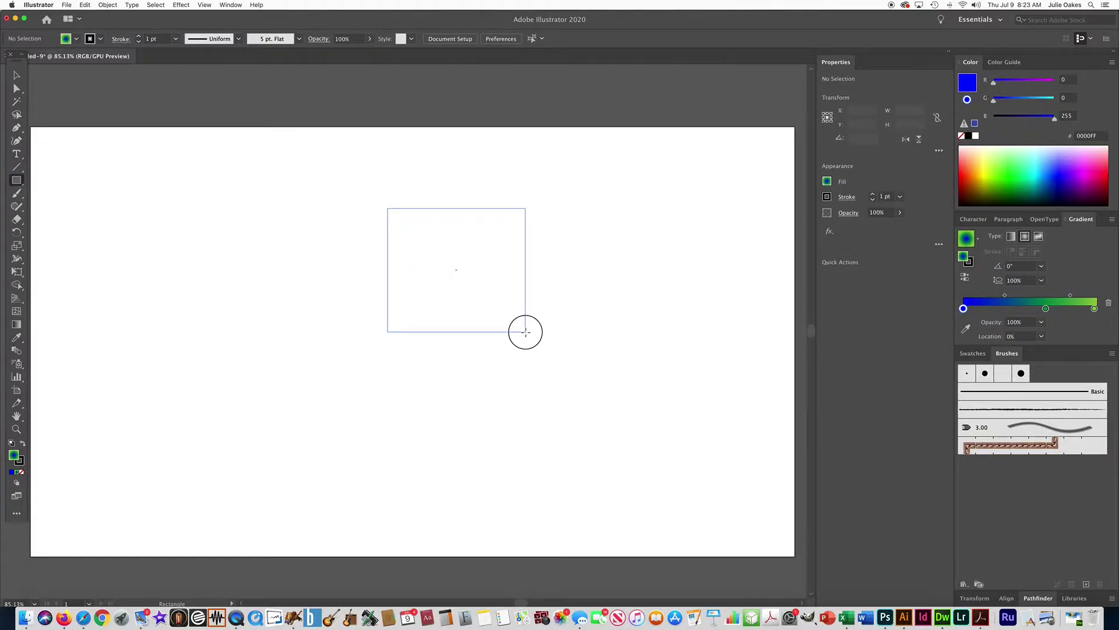
{"action": "left_click_drag", "start_coordinate": [445, 273], "coordinate": [538, 345]}
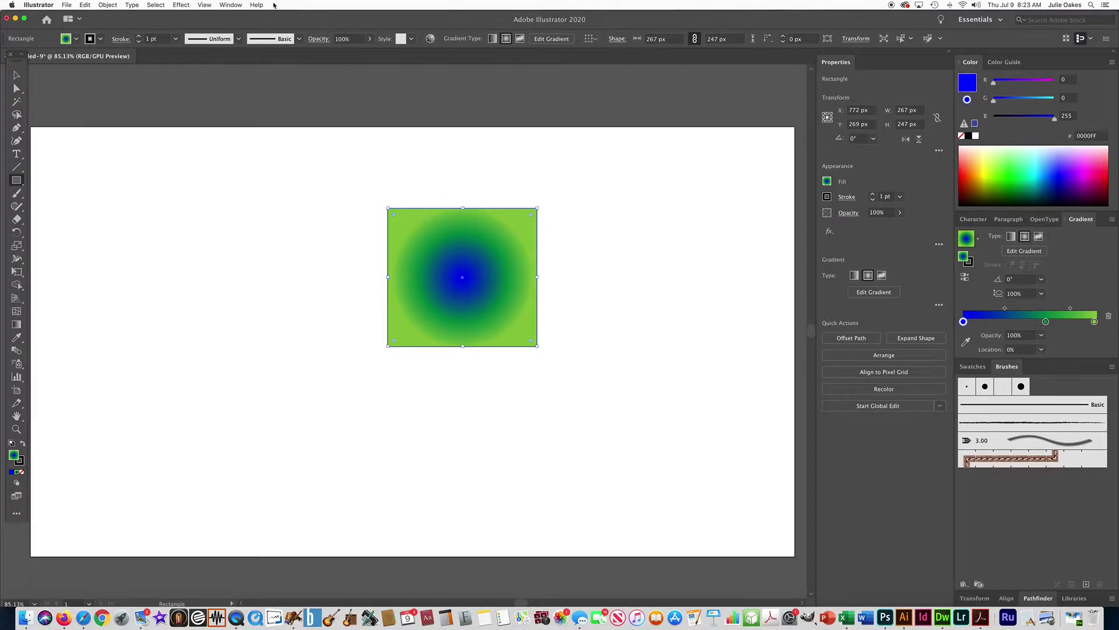
{"action": "left_click", "coordinate": [232, 6]}
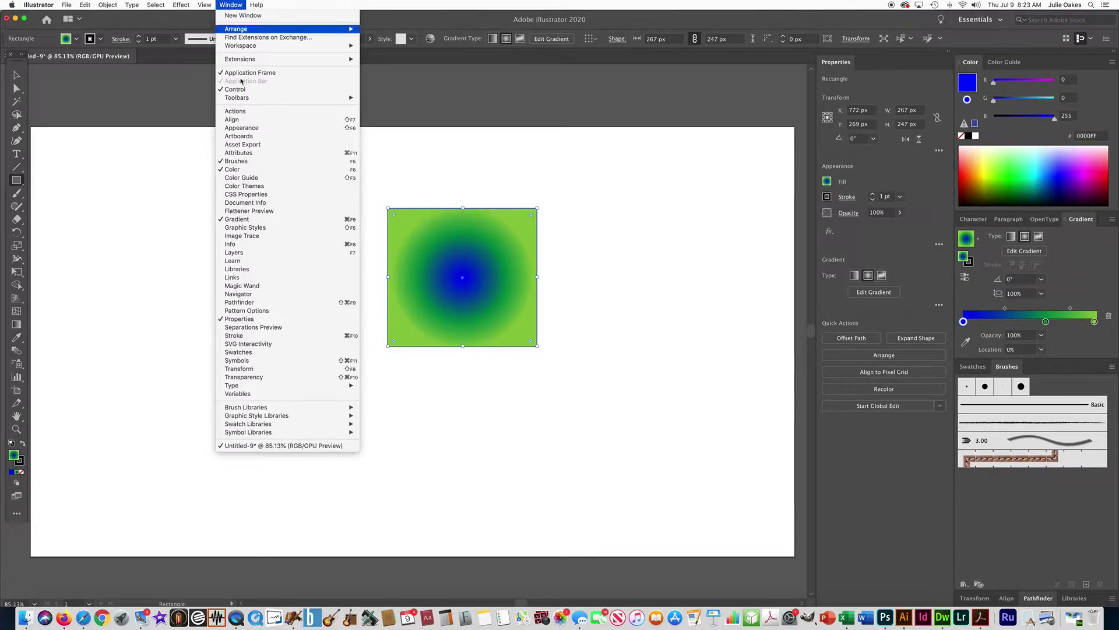
- Show the Graphic Styles panel from the Window menu and bring up its options menu
{"action": "left_click", "coordinate": [252, 229]}
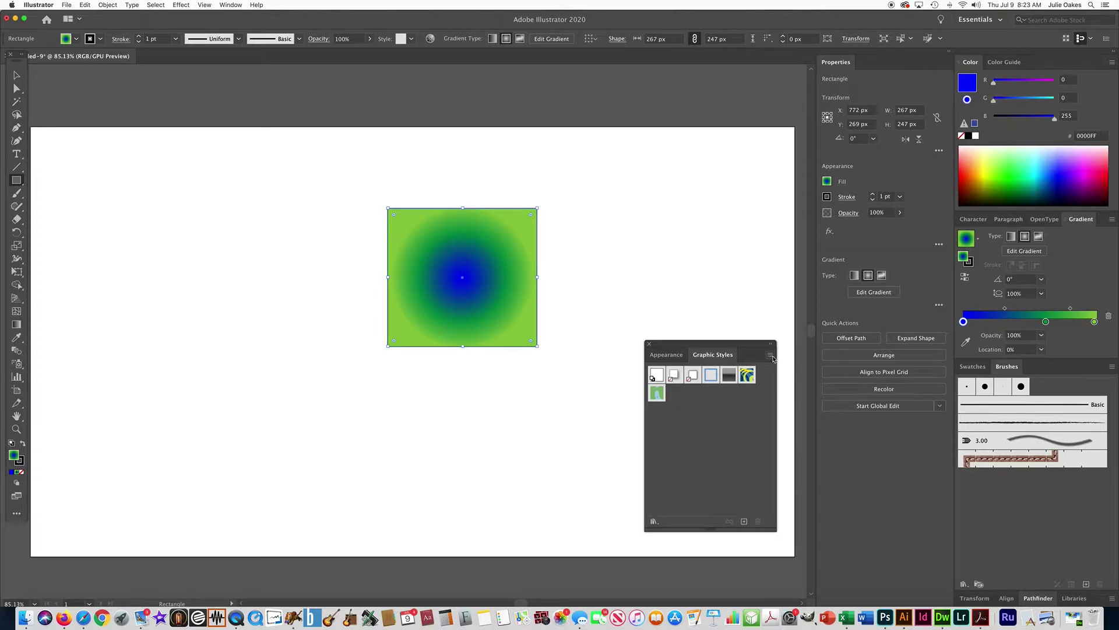
{"action": "left_click", "coordinate": [771, 358]}
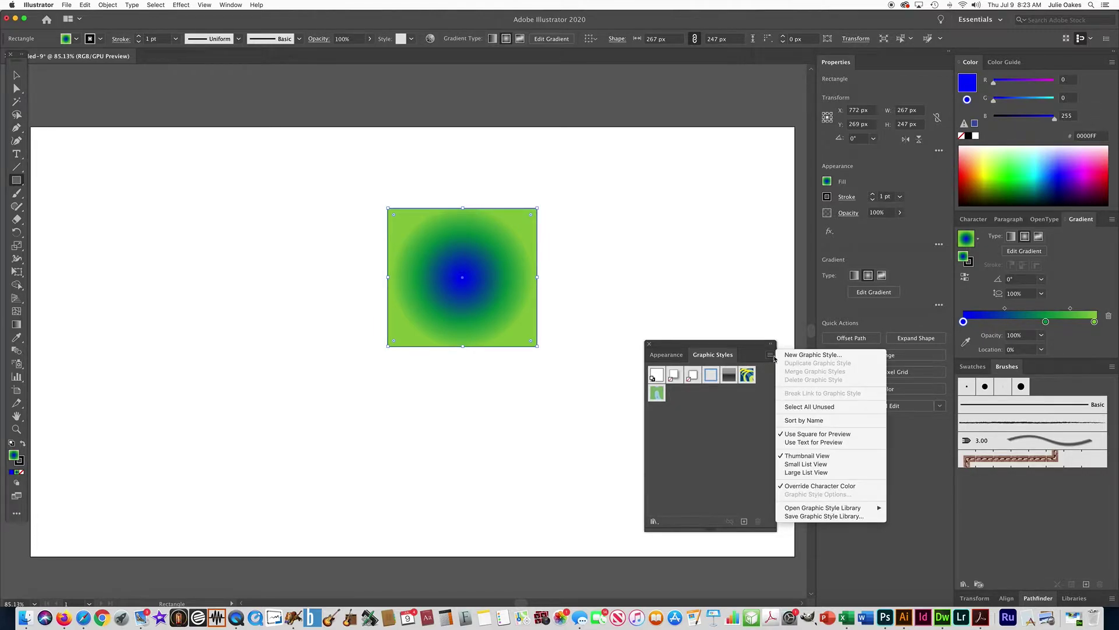
- Create a new graphic style called 'Alien' from the rectangle's radial gradient
{"action": "left_click", "coordinate": [809, 357]}
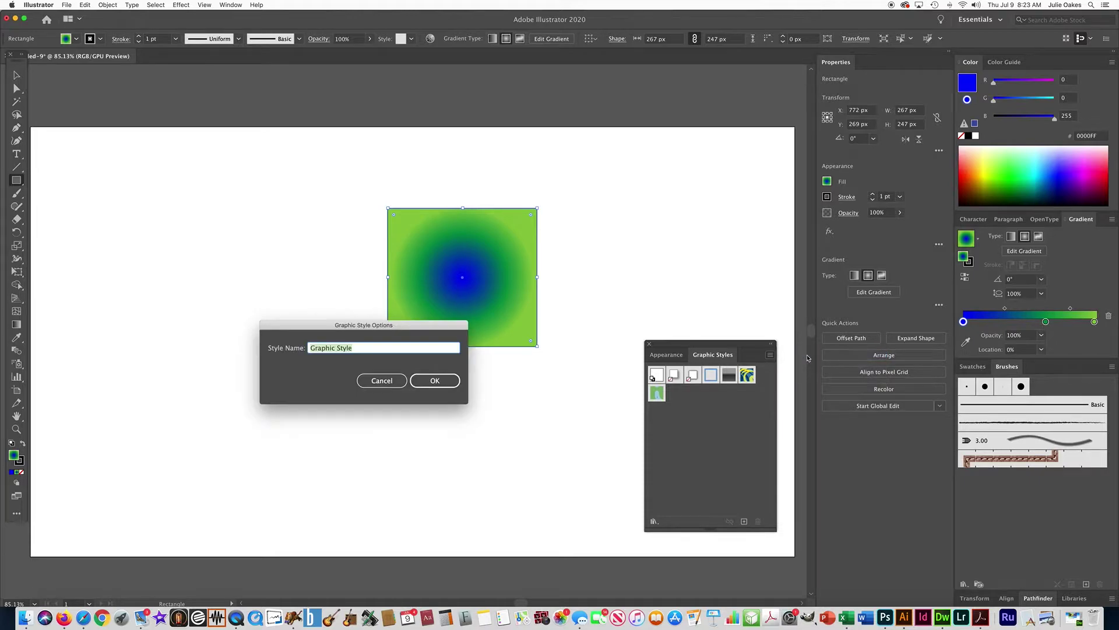
{"action": "type", "text": "Alien"}
{"action": "left_click", "coordinate": [428, 379]}
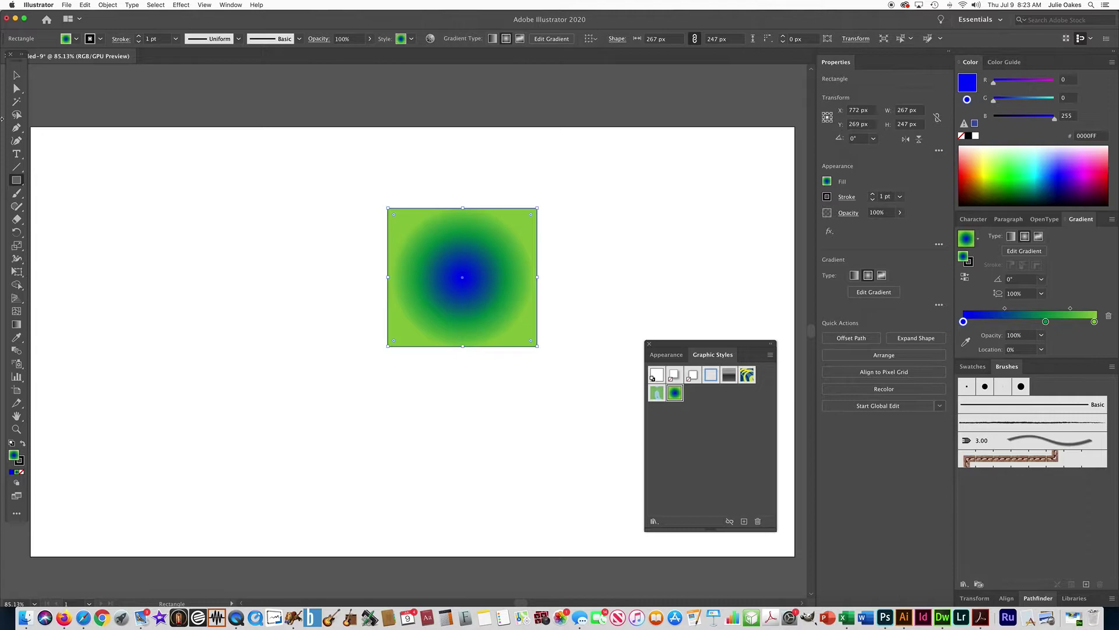
- Draw a smaller gradient rectangle to the left of the first rectangle
{"action": "left_click_drag", "start_coordinate": [250, 208], "coordinate": [354, 298]}
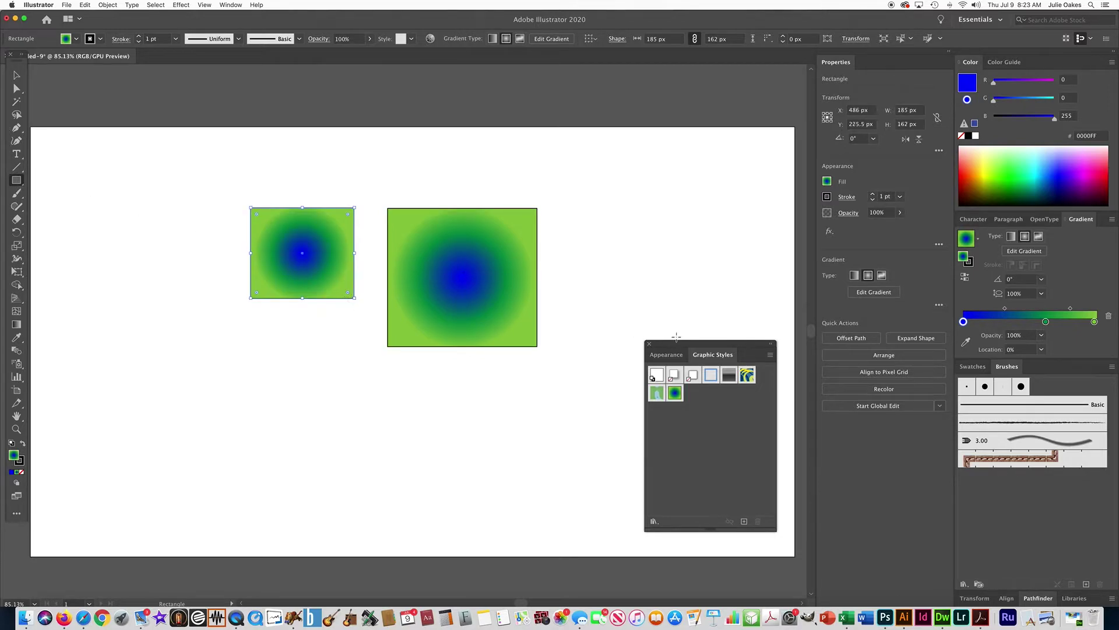
{"action": "left_click", "coordinate": [771, 355]}
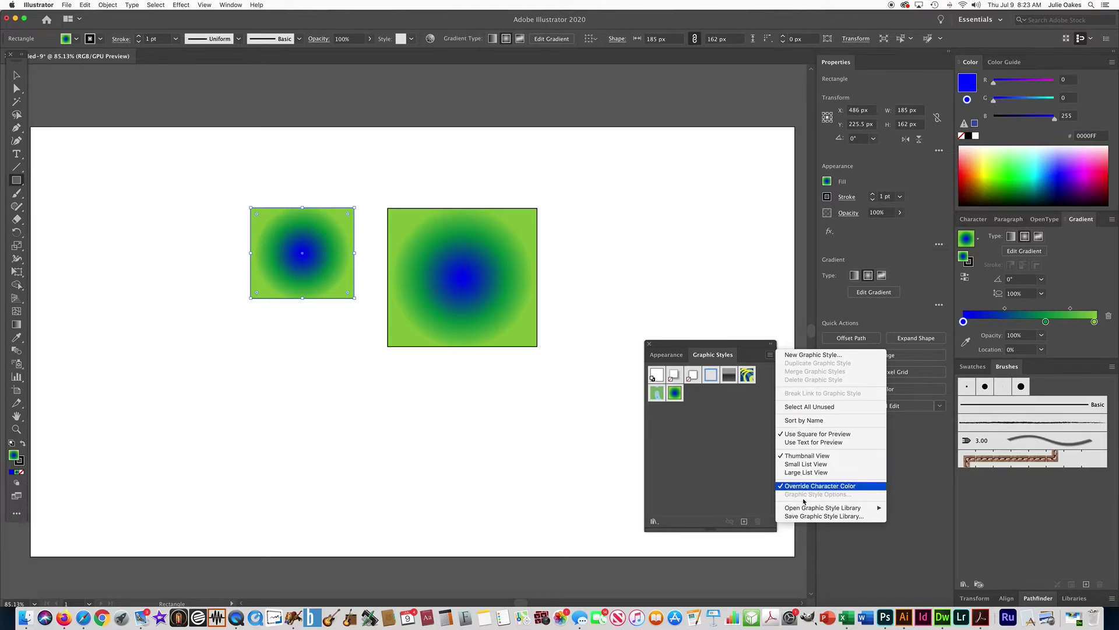
{"action": "mouse_move", "coordinate": [823, 507]}
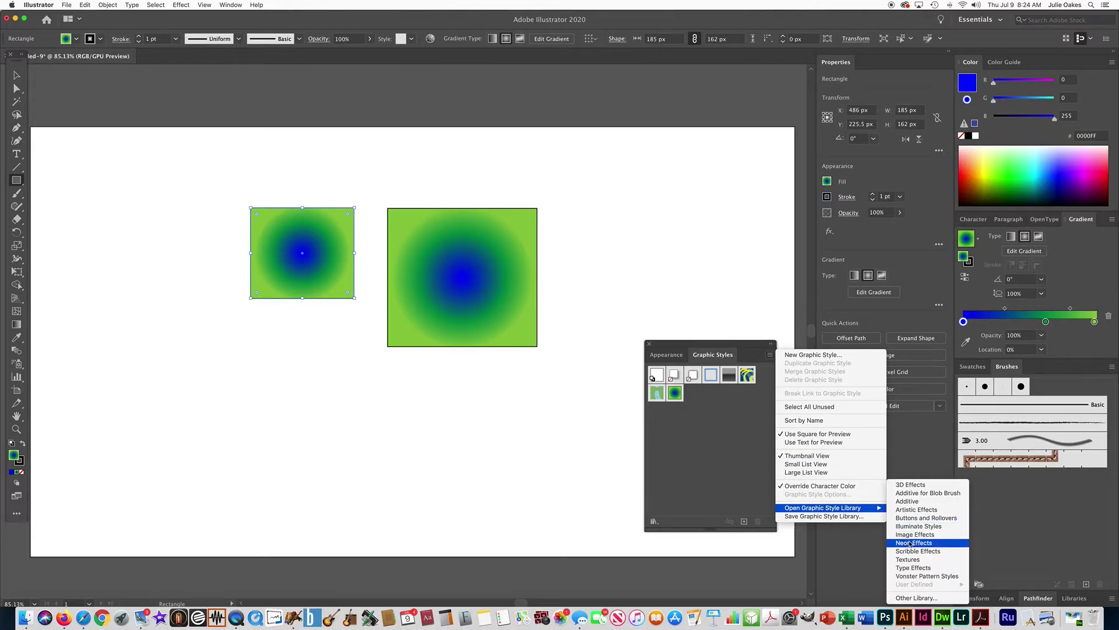
- Give the small rectangle a thick blue Neon Effects outline, then draw another rectangle below it
{"action": "left_click", "coordinate": [910, 542]}
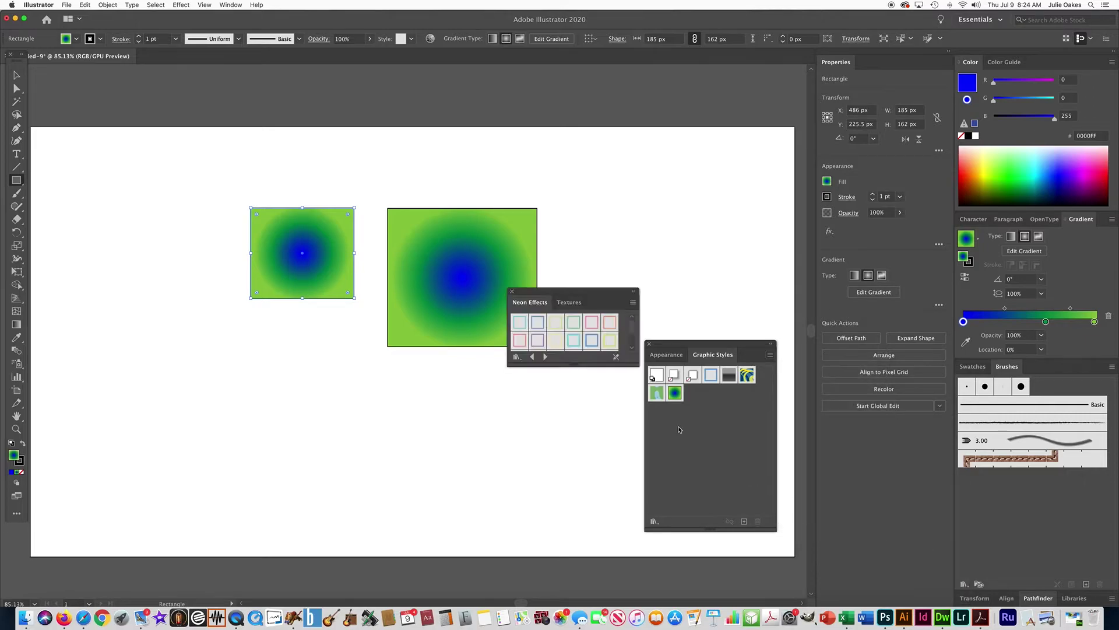
{"action": "left_click", "coordinate": [575, 329]}
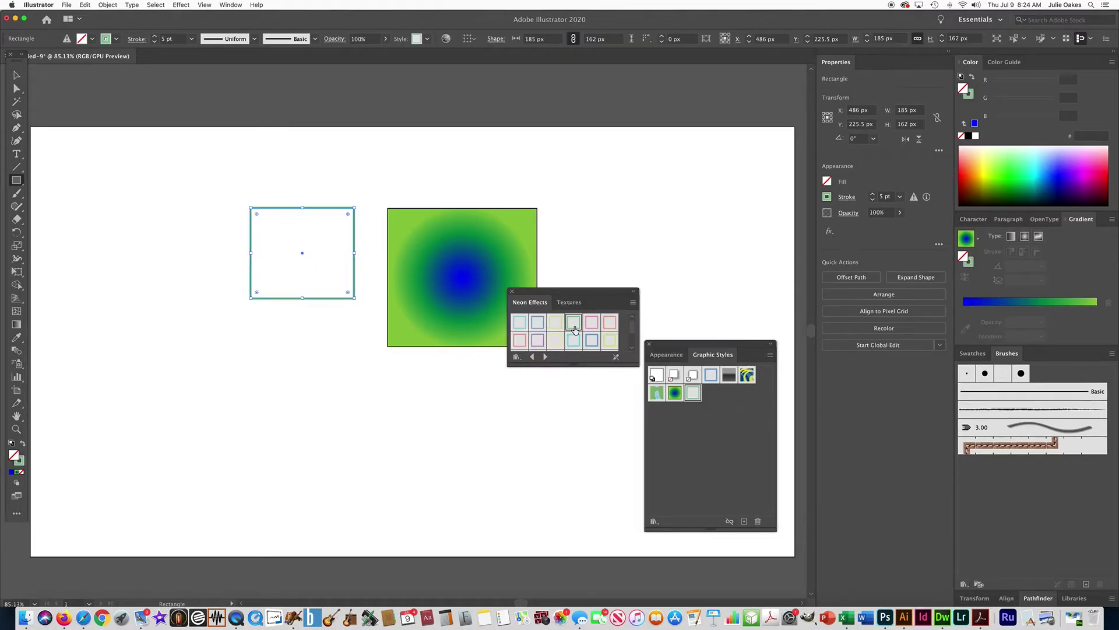
{"action": "left_click", "coordinate": [572, 342]}
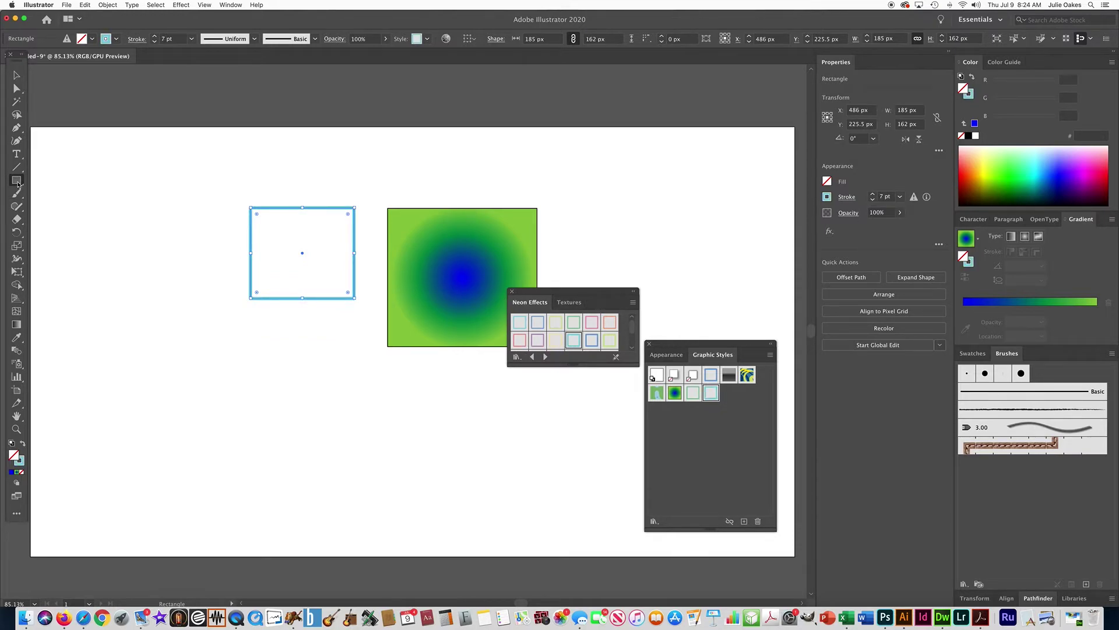
{"action": "left_click_drag", "start_coordinate": [291, 342], "coordinate": [381, 429]}
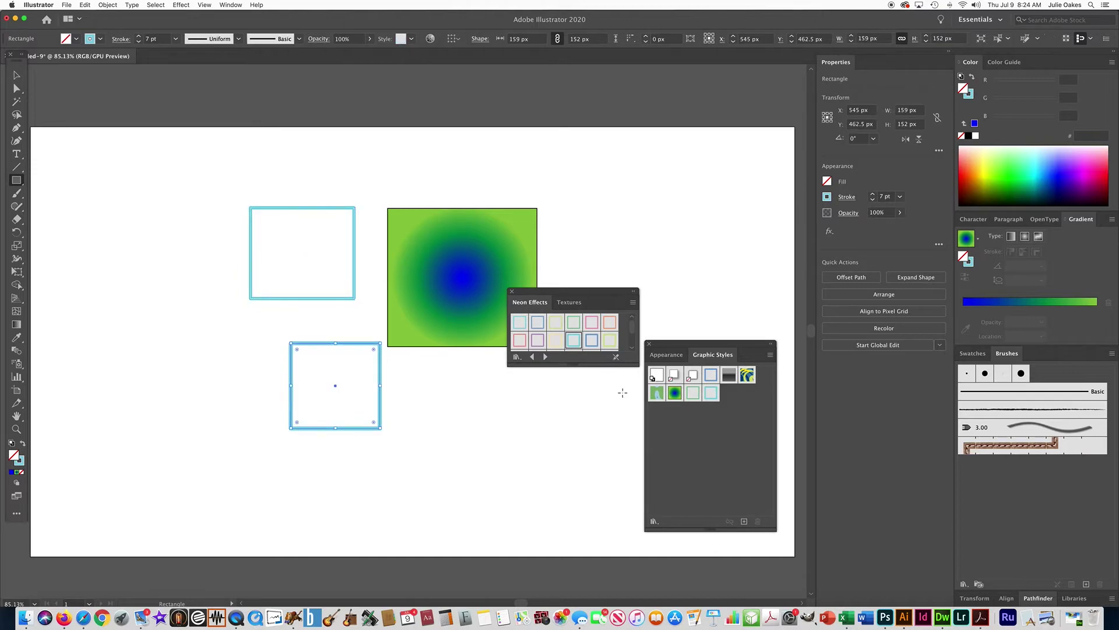
{"action": "left_click_drag", "start_coordinate": [675, 393], "coordinate": [340, 390]}
- Apply the Alien style to the lower rectangle and add a dark chrome rectangle at bottom centre
{"action": "double_click", "coordinate": [674, 393]}
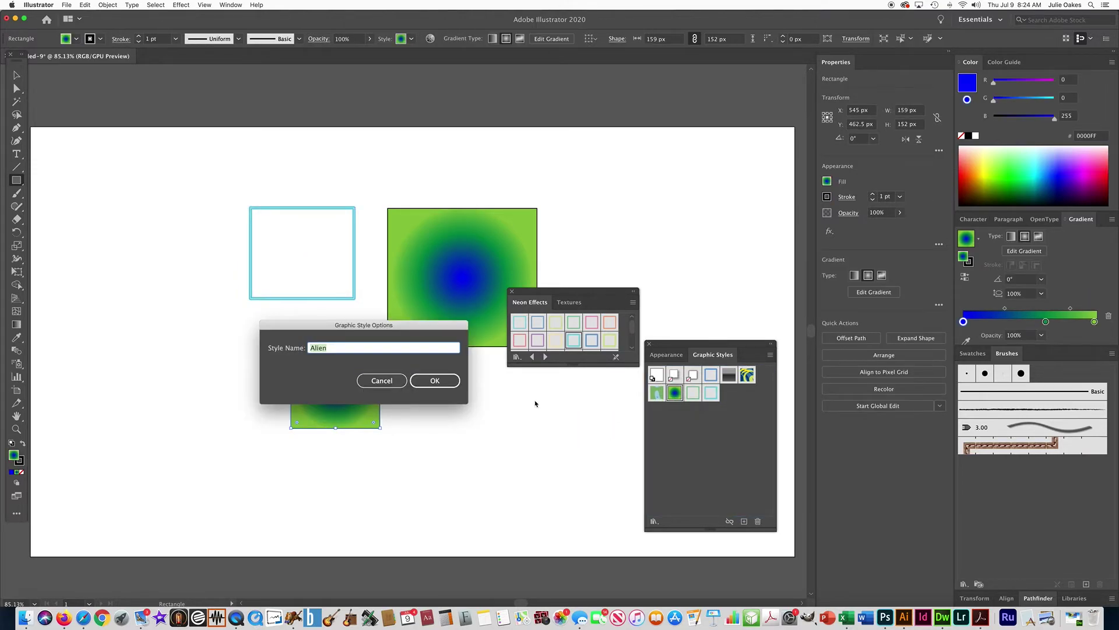
{"action": "key", "text": "Return"}
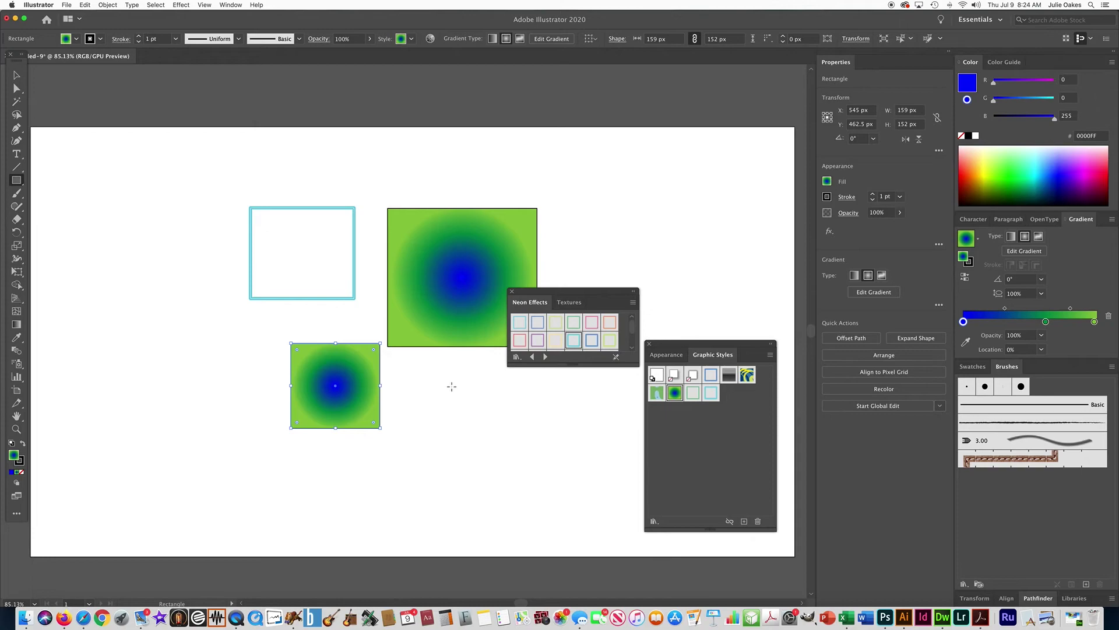
{"action": "left_click_drag", "start_coordinate": [452, 386], "coordinate": [523, 464]}
{"action": "left_click", "coordinate": [729, 377]}
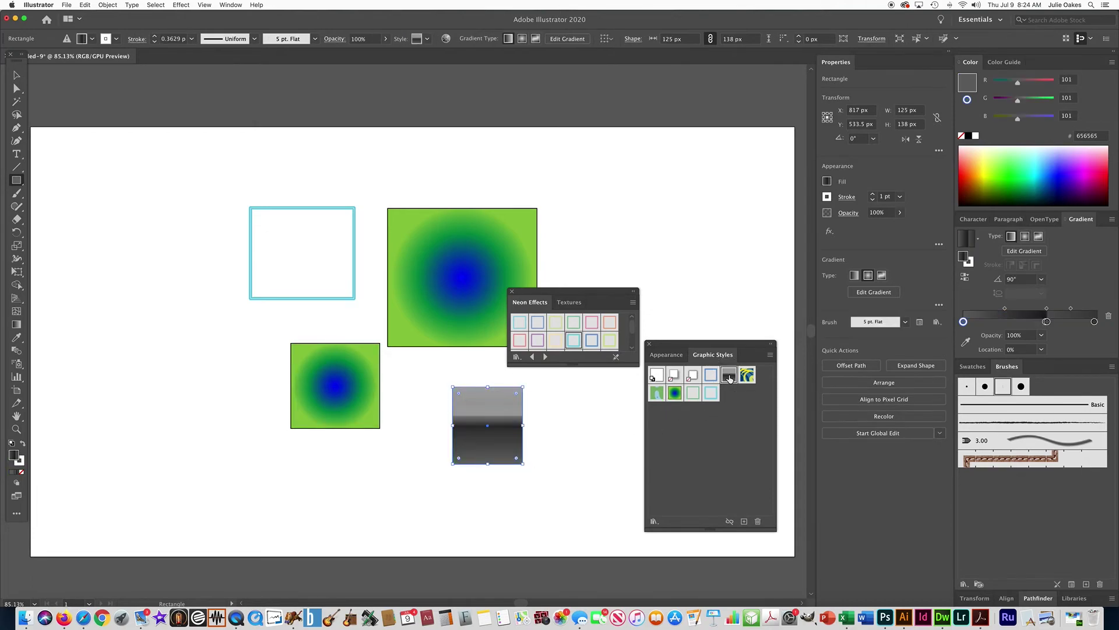
- Draw a second dark gradient rectangle further right
{"action": "left_click_drag", "start_coordinate": [621, 399], "coordinate": [555, 464]}
{"action": "left_click", "coordinate": [633, 304]}
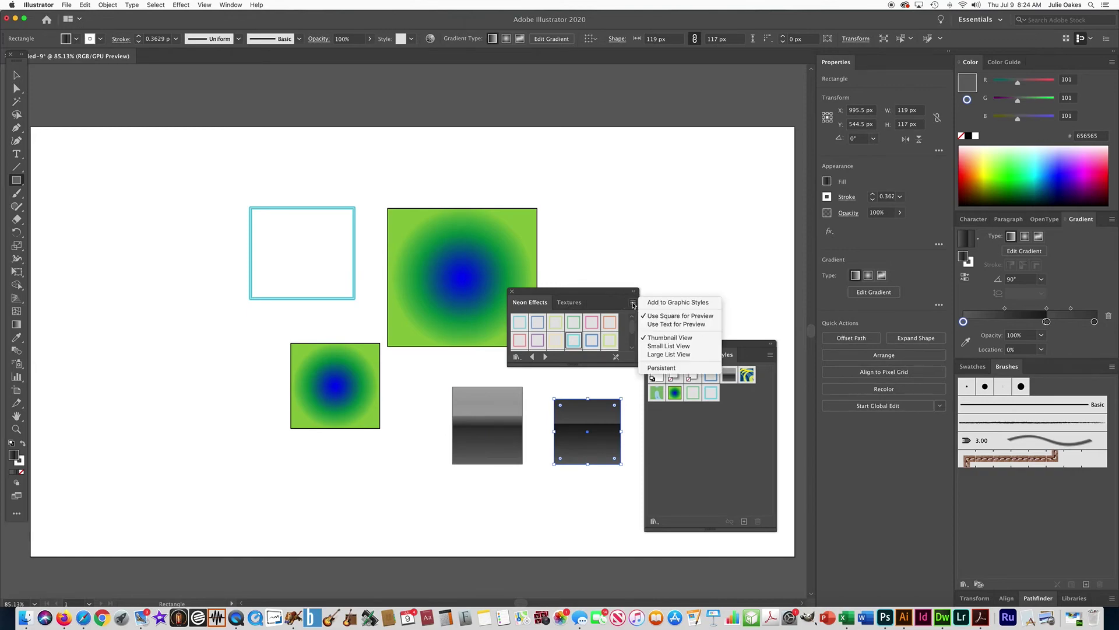
{"action": "left_click", "coordinate": [574, 303]}
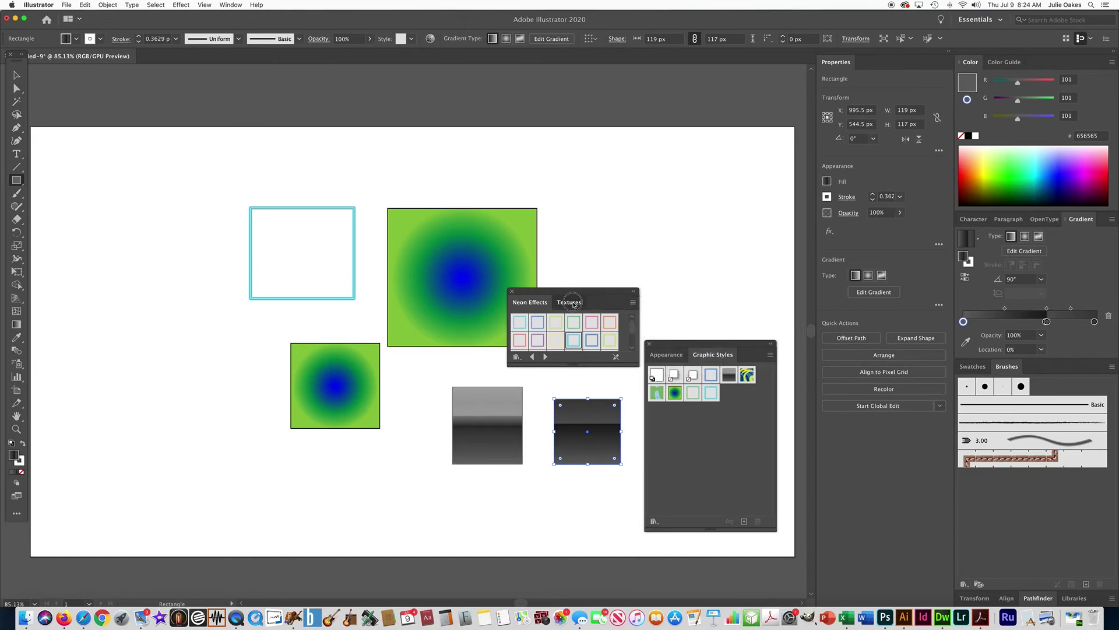
- Fill the rightmost rectangle with red brick and add a tan-textured rectangle beside the large square
{"action": "left_click", "coordinate": [538, 322]}
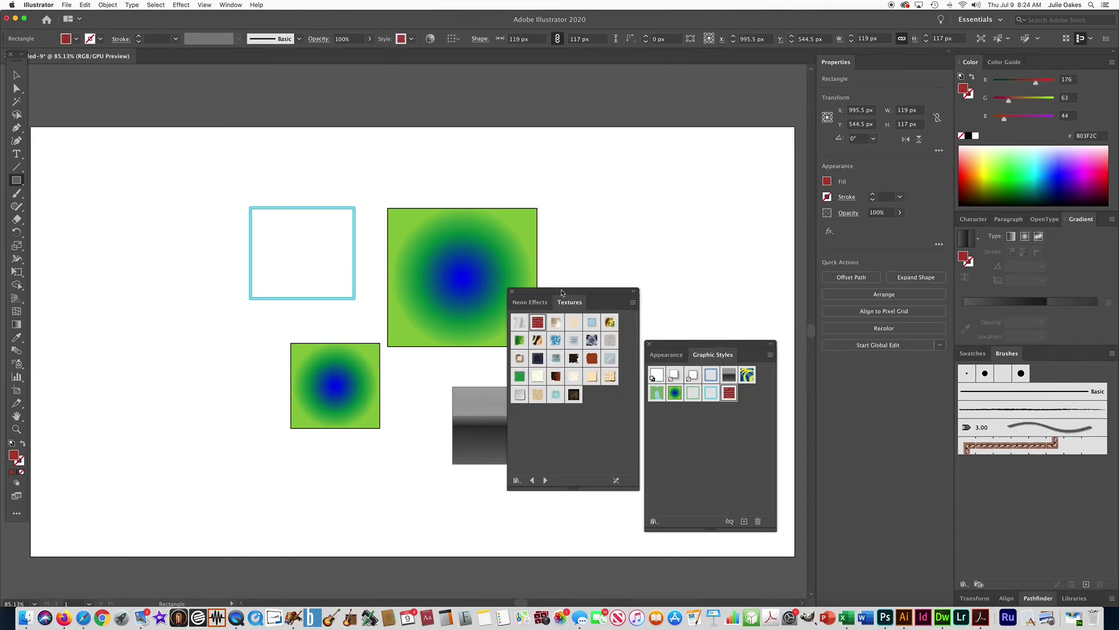
{"action": "left_click_drag", "start_coordinate": [562, 292], "coordinate": [707, 136]}
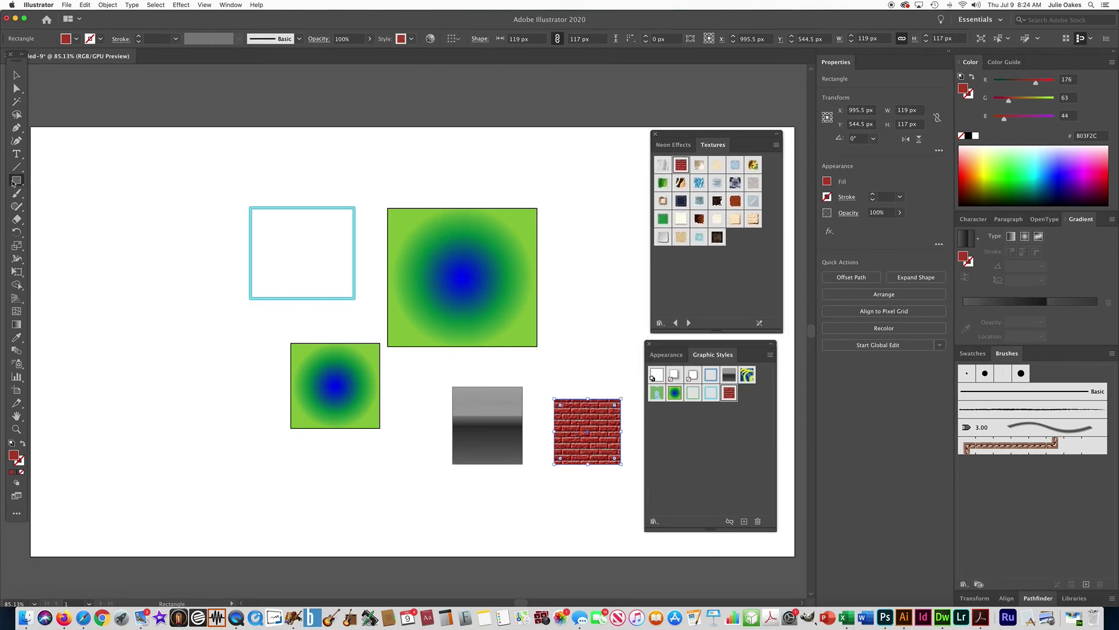
{"action": "left_click_drag", "start_coordinate": [614, 262], "coordinate": [554, 325]}
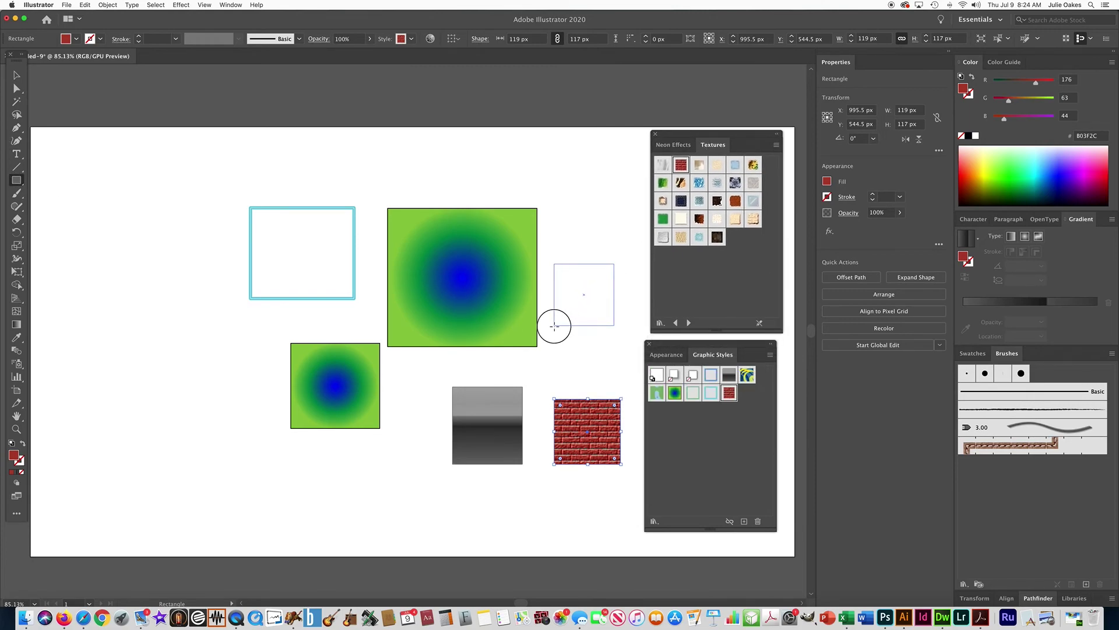
{"action": "left_click", "coordinate": [680, 237]}
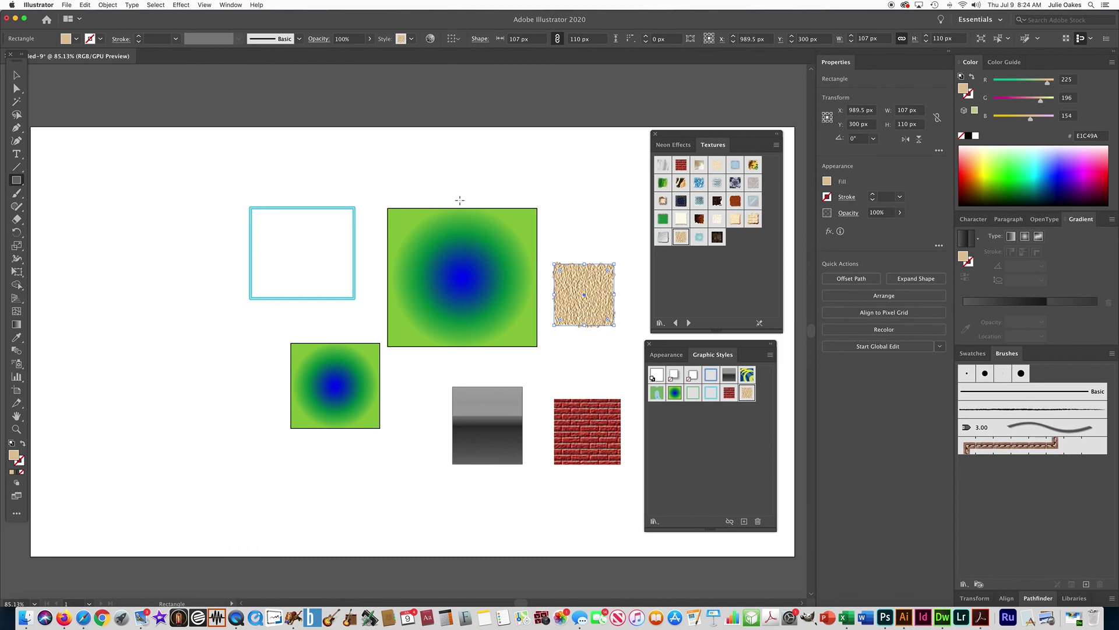